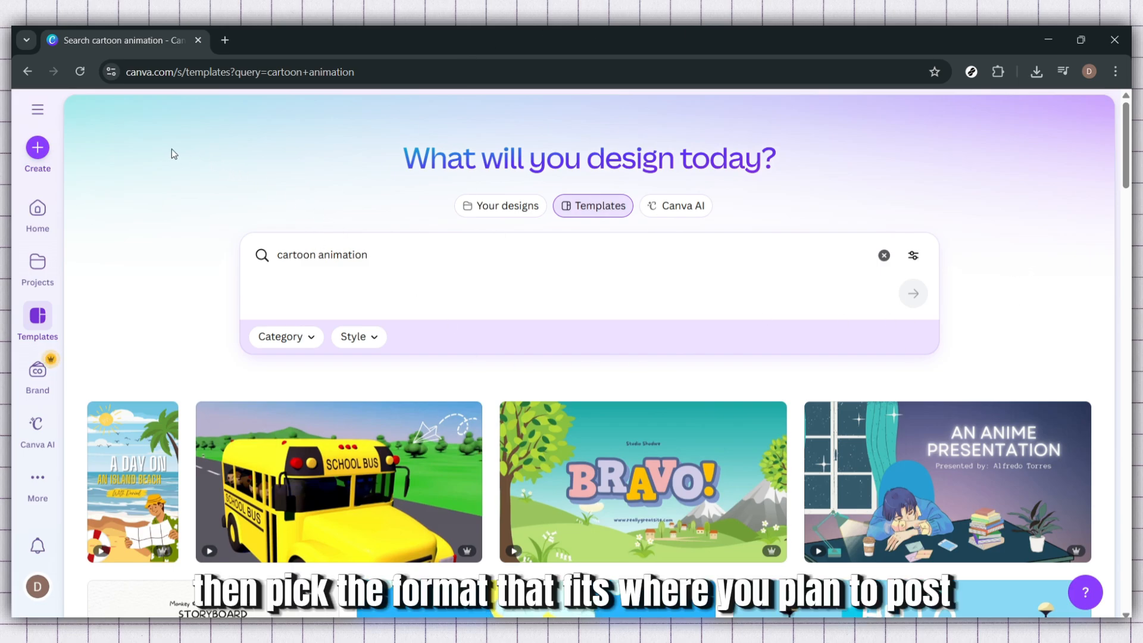
Create a new blank Presentation (16:9) design at 1920 × 1080 px
click(47, 147)
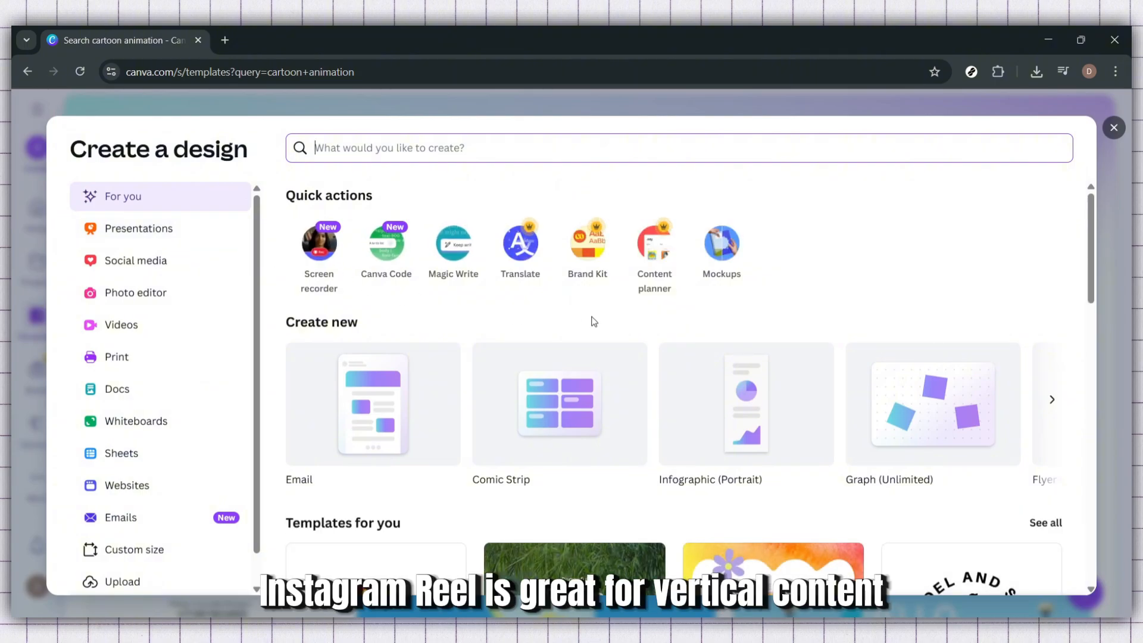
click(1049, 402)
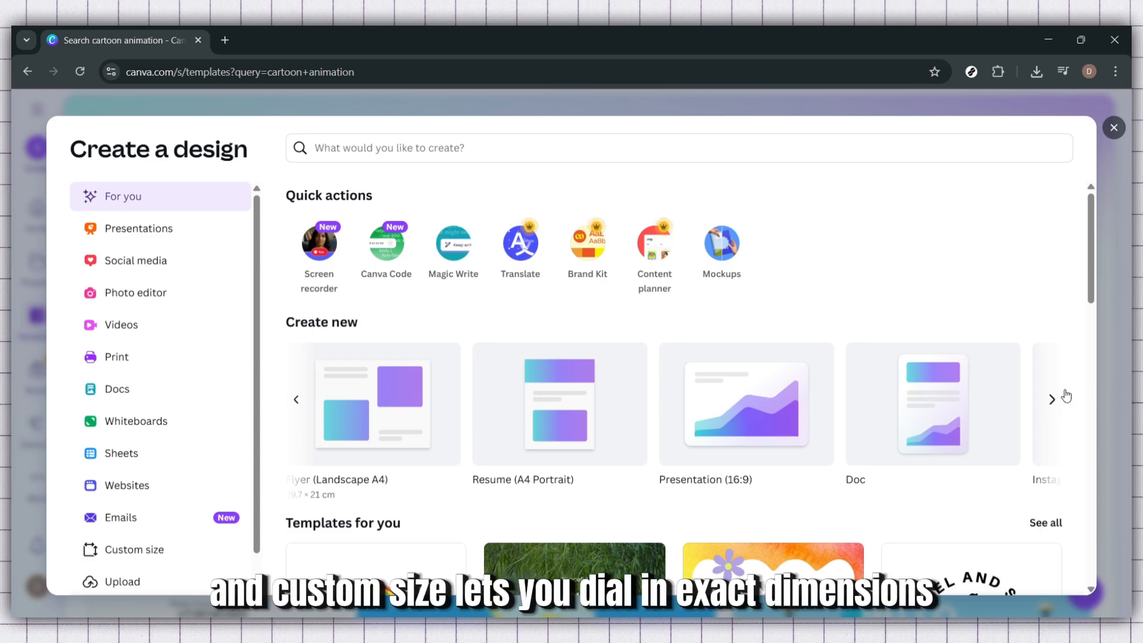
click(1052, 400)
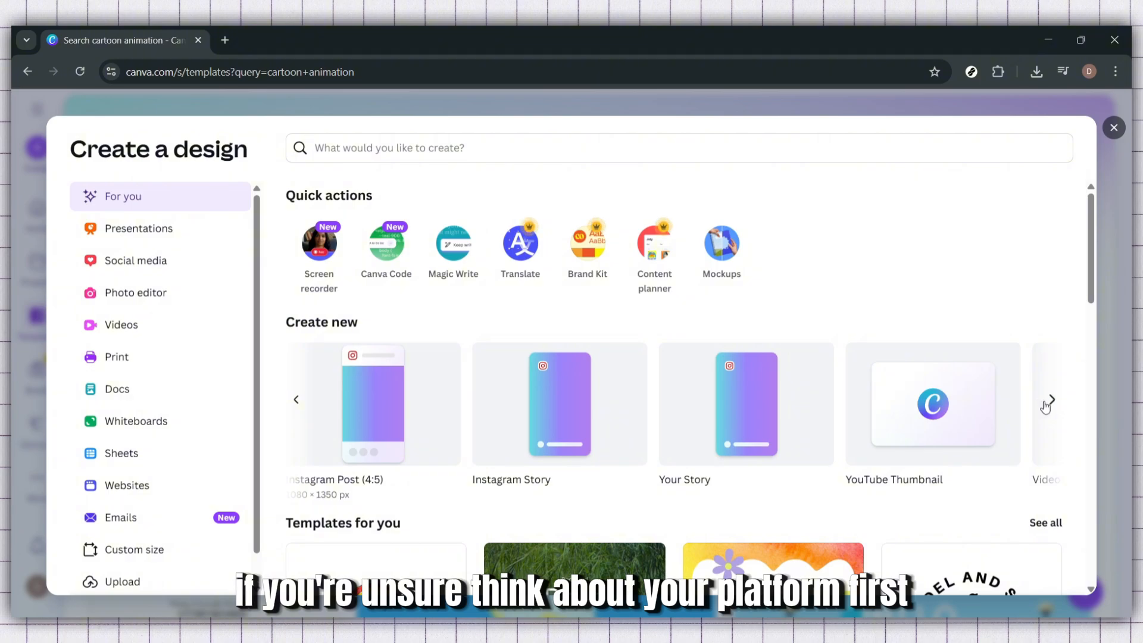
click(296, 395)
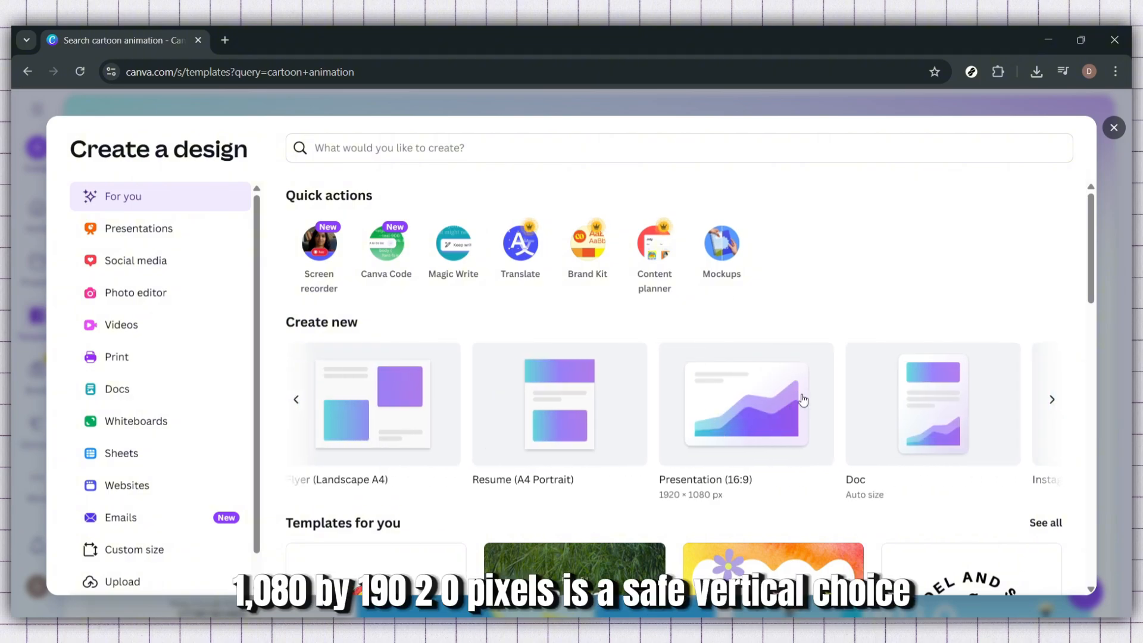
click(737, 415)
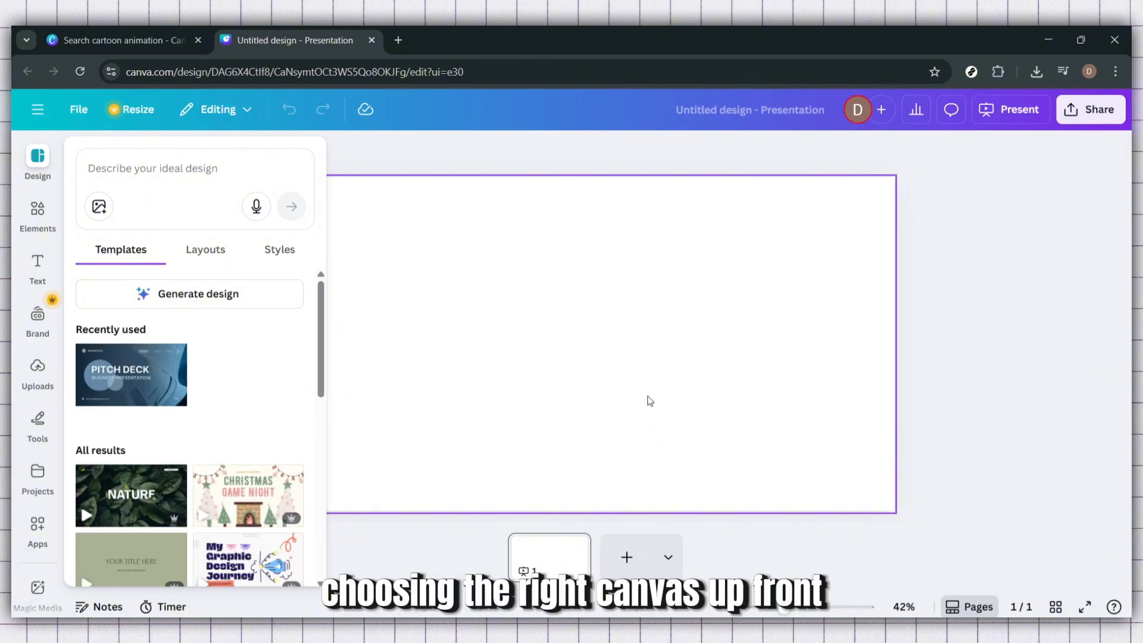
click(598, 353)
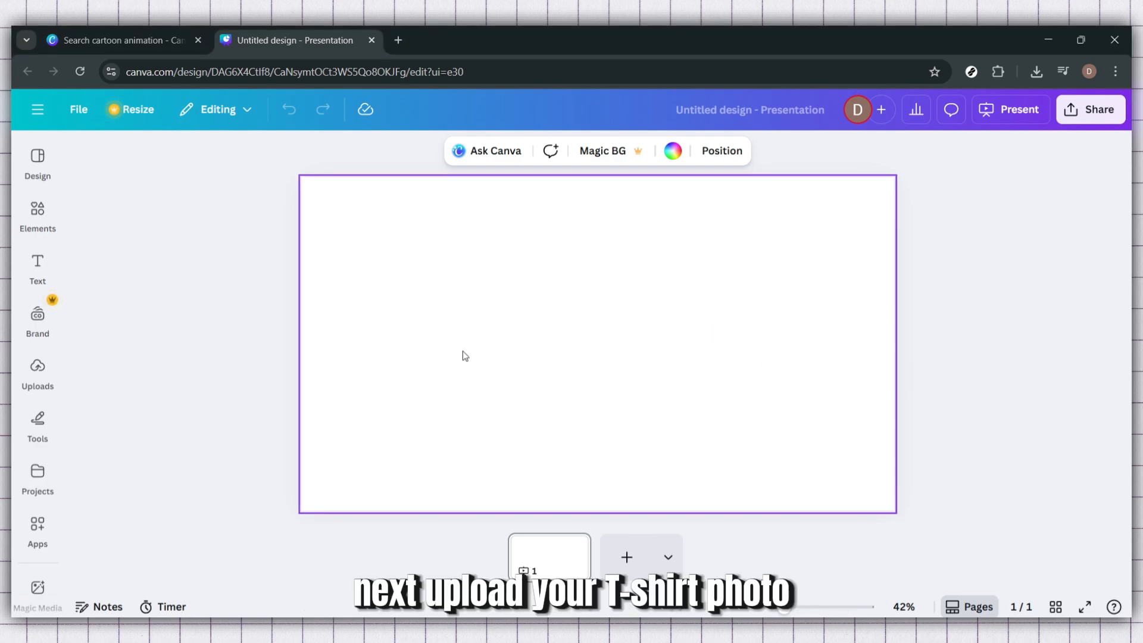
Place the uploaded white T-shirt photo on the blank page
click(23, 383)
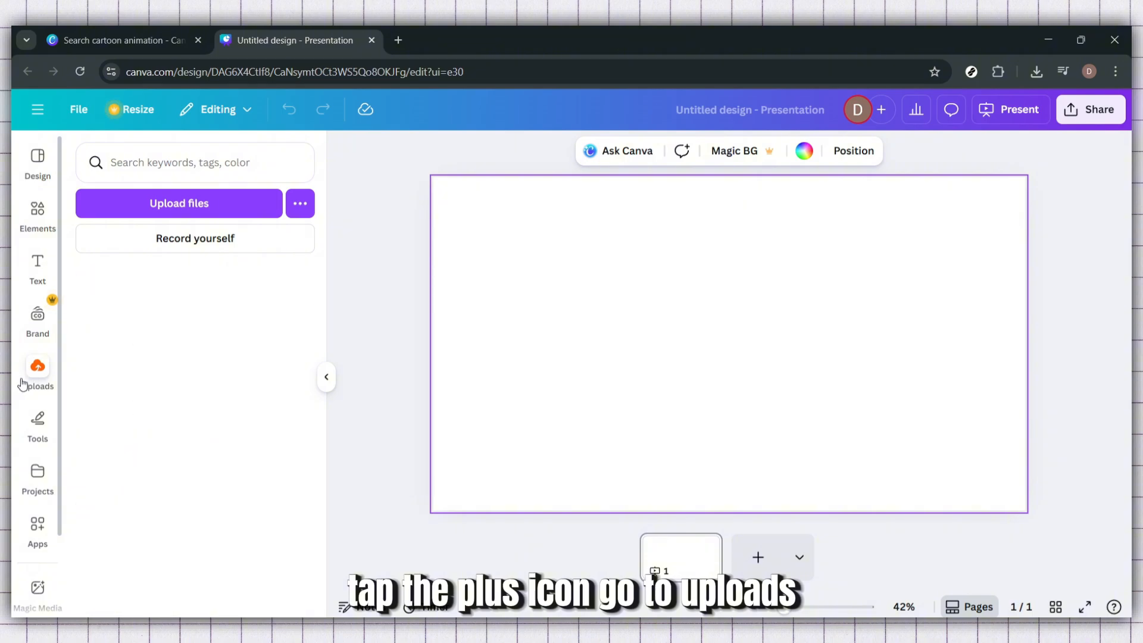
drag(103, 470, 653, 324)
click(488, 337)
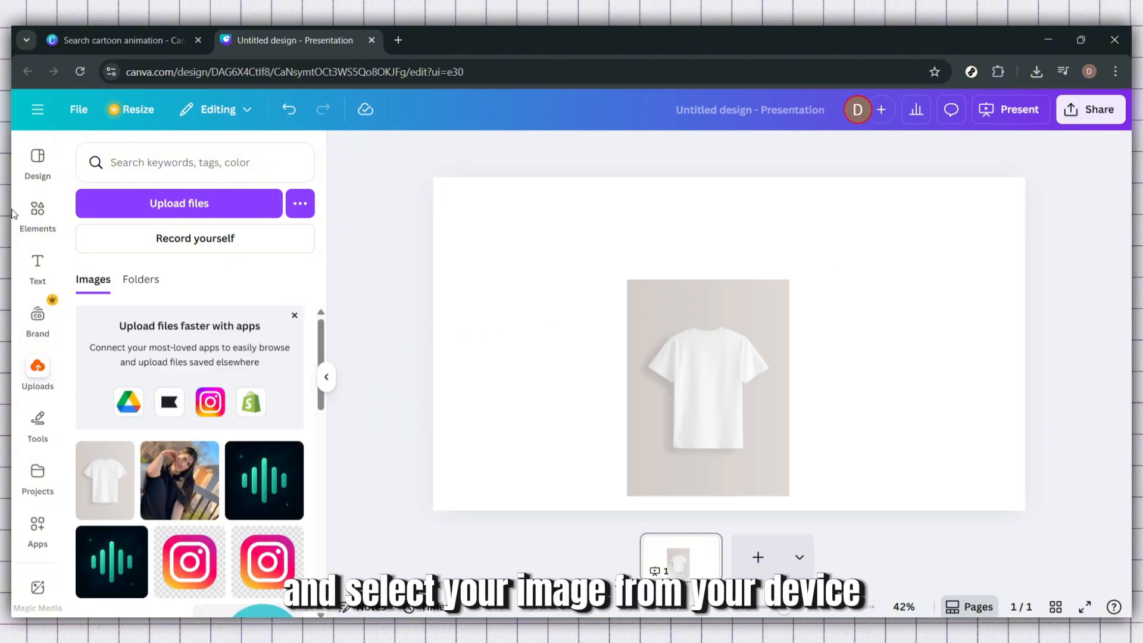
click(38, 158)
click(670, 343)
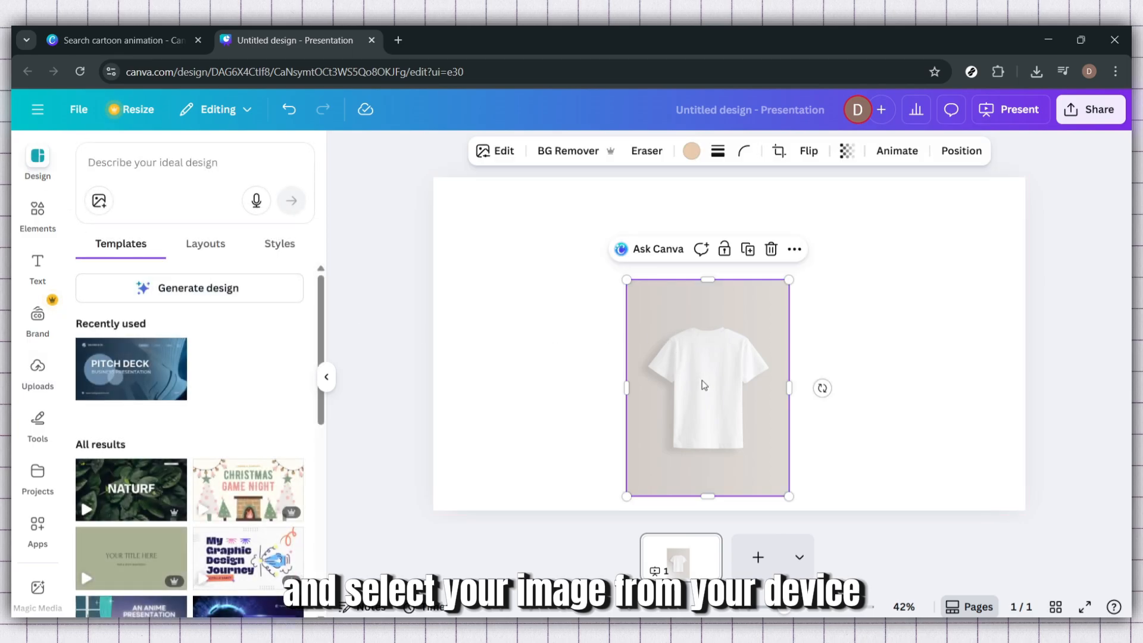
Enlarge the T-shirt photo until it fills nearly the full page height and centre it on the page
drag(705, 385, 696, 333)
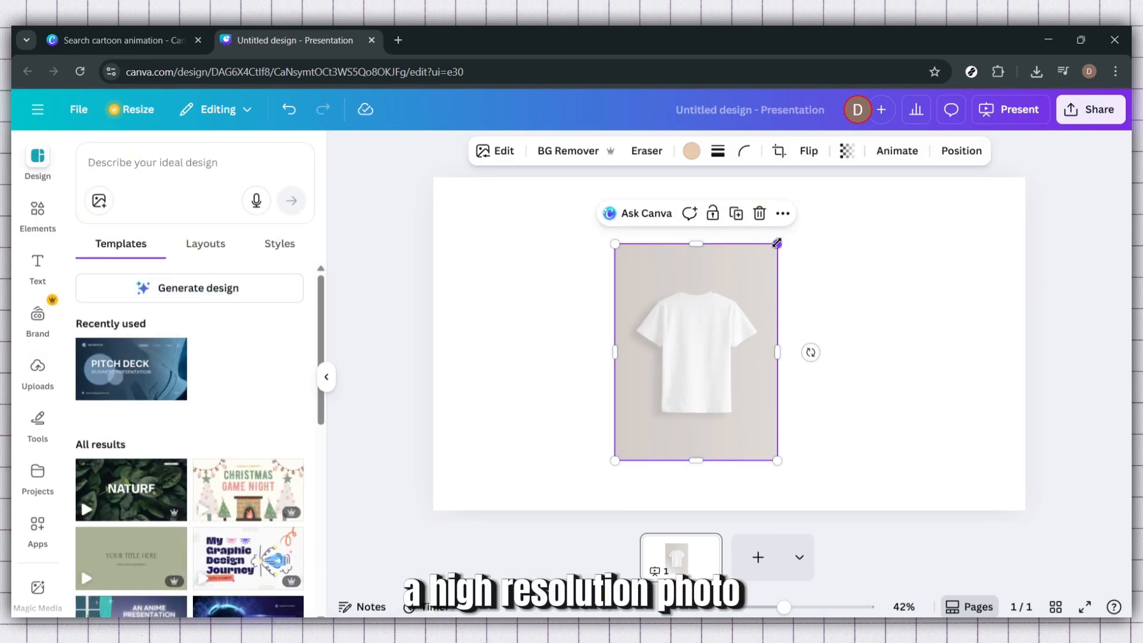
drag(777, 243, 858, 209)
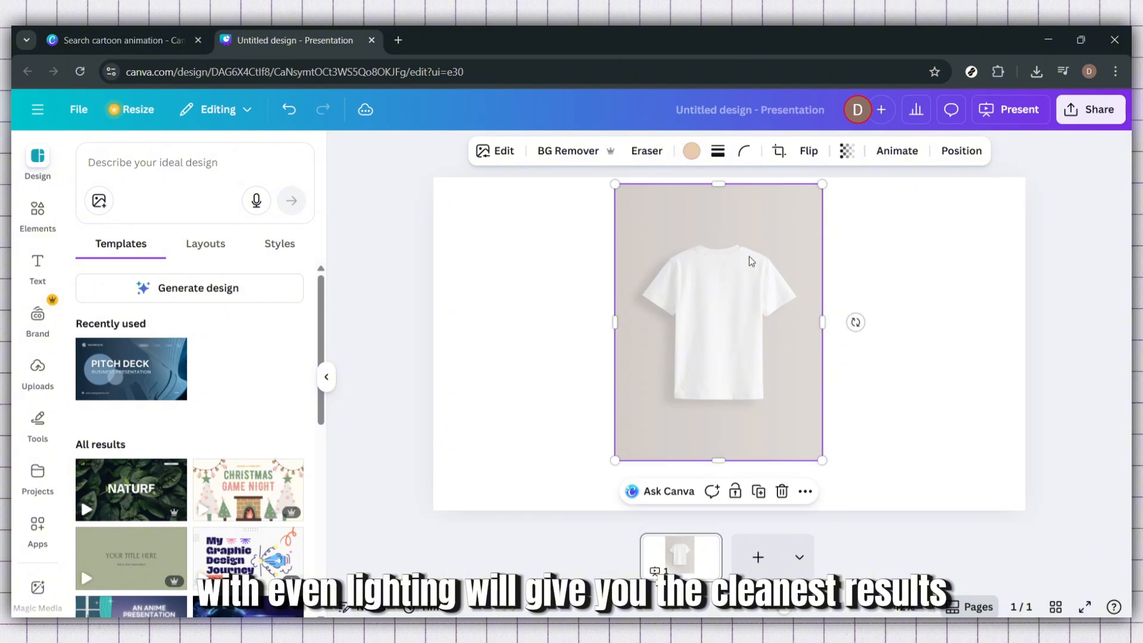
drag(752, 261, 745, 264)
drag(792, 191, 804, 173)
drag(765, 245, 784, 273)
drag(822, 198, 875, 187)
drag(774, 268, 777, 280)
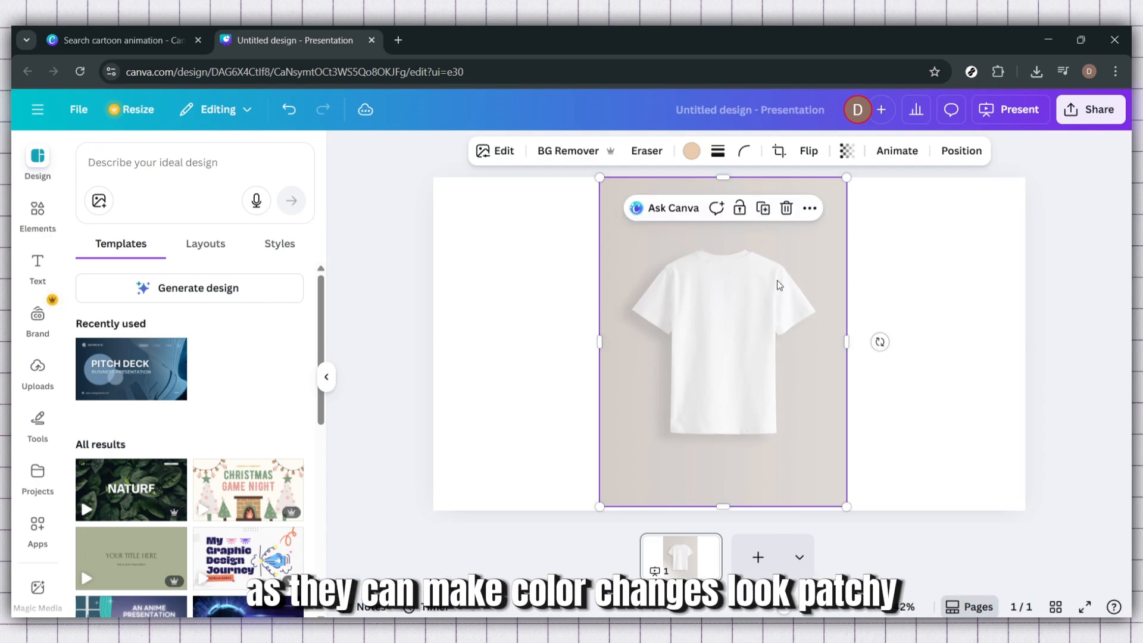
click(860, 332)
click(713, 356)
drag(713, 356, 716, 349)
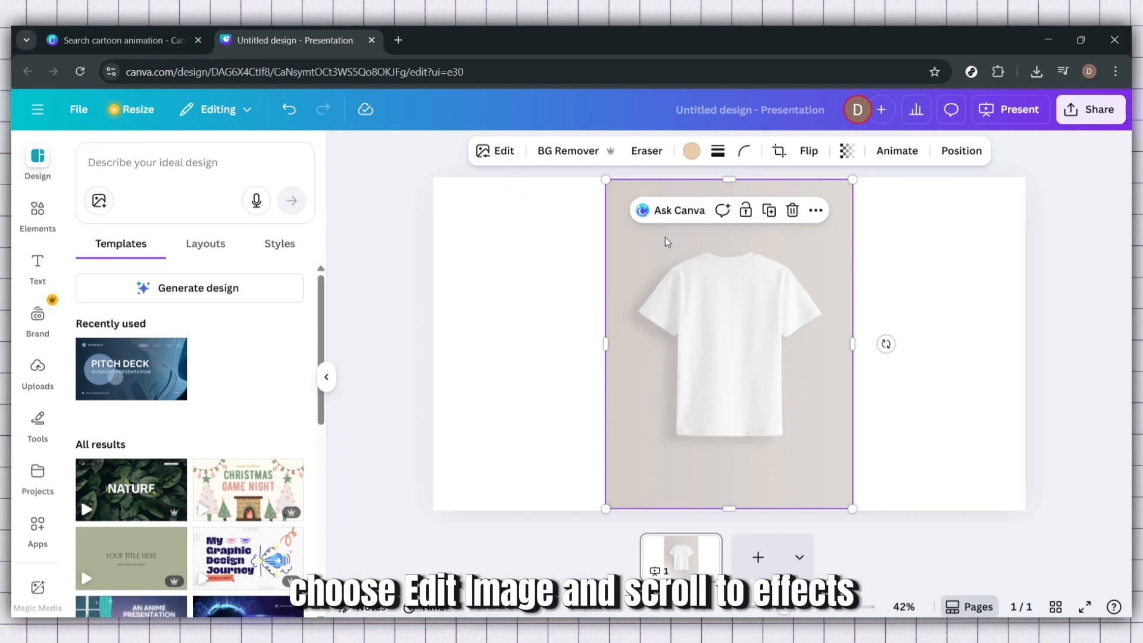
Open the image editing options for the T-shirt photo and show all available filters
click(500, 153)
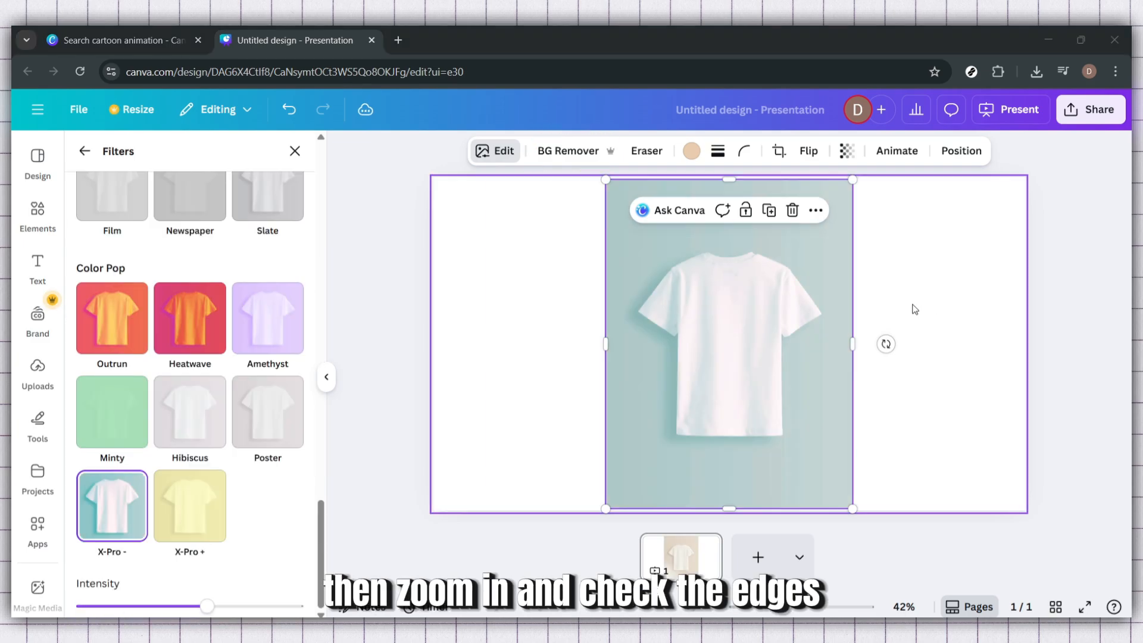
click(571, 155)
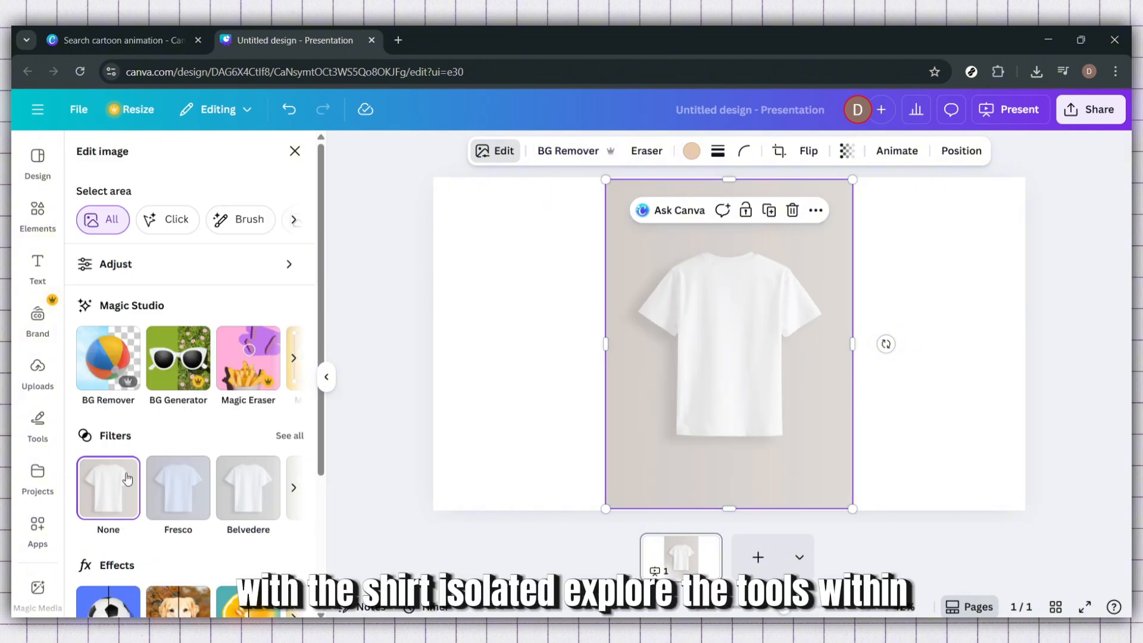
scroll(138, 465, down, 3)
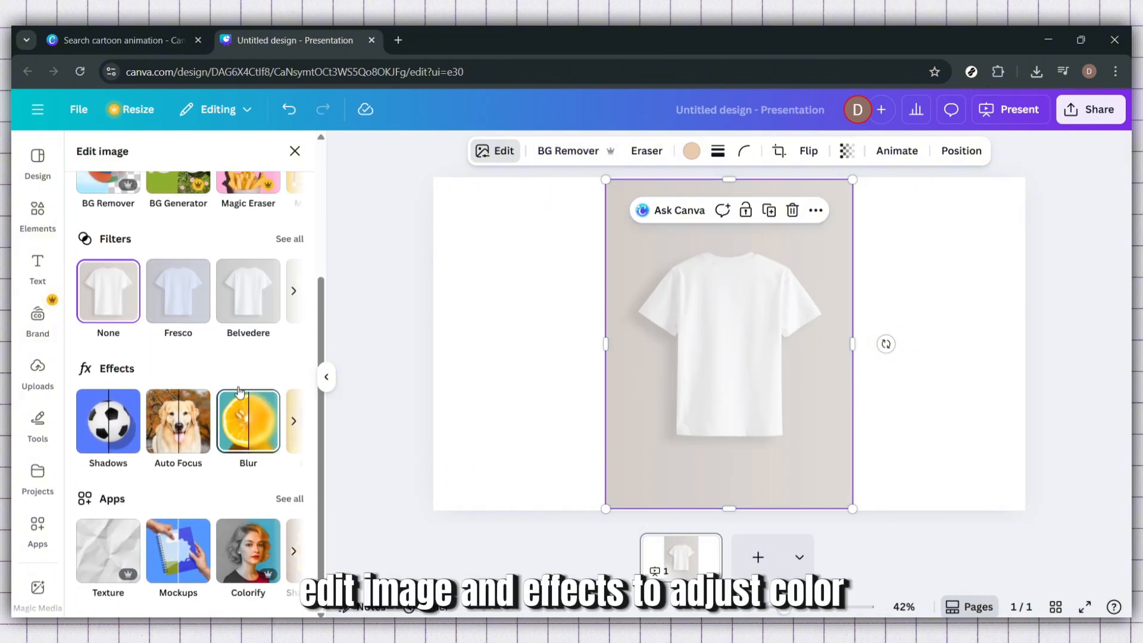
click(288, 239)
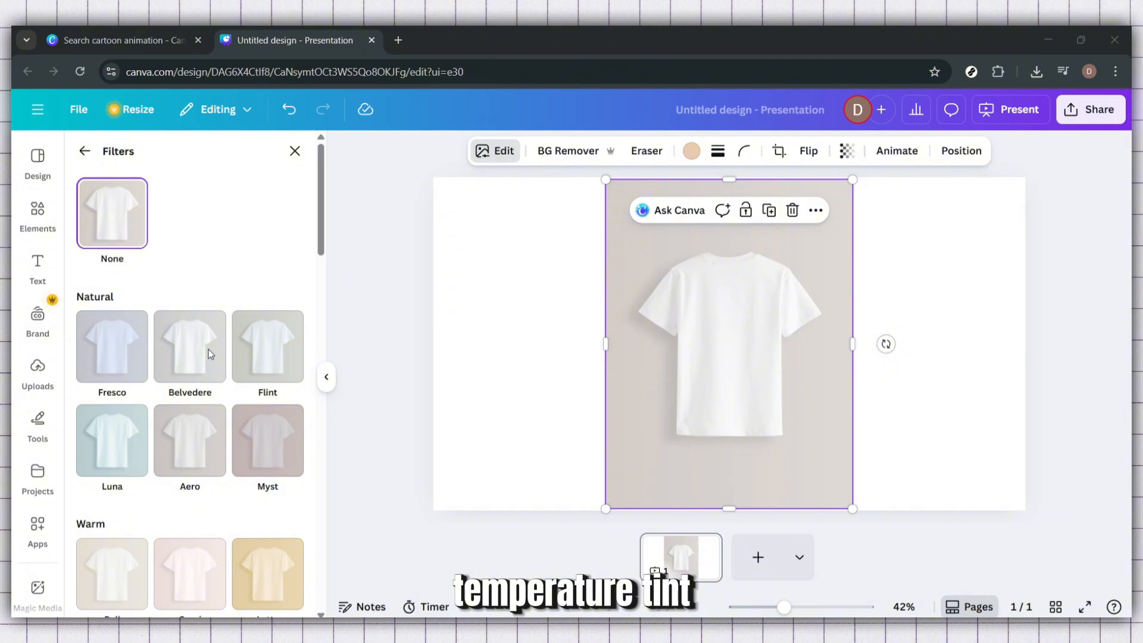
Try the warm filters Latte, Capri and Sangri on the T-shirt photo at full intensity
scroll(256, 395, down, 3)
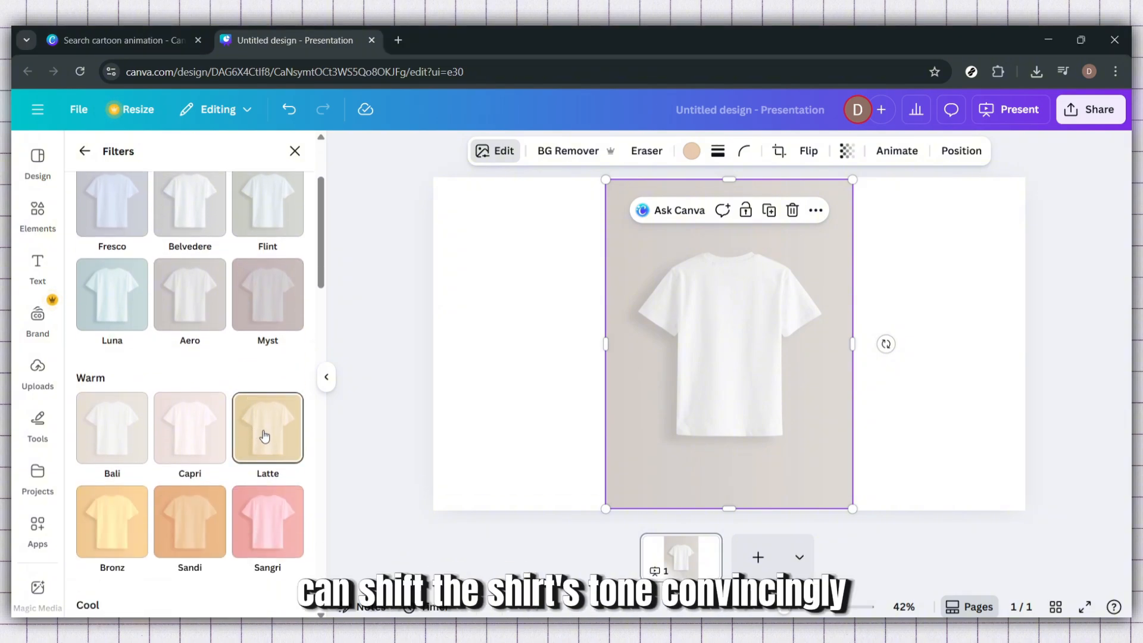
click(265, 437)
click(192, 440)
scroll(195, 442, down, 3)
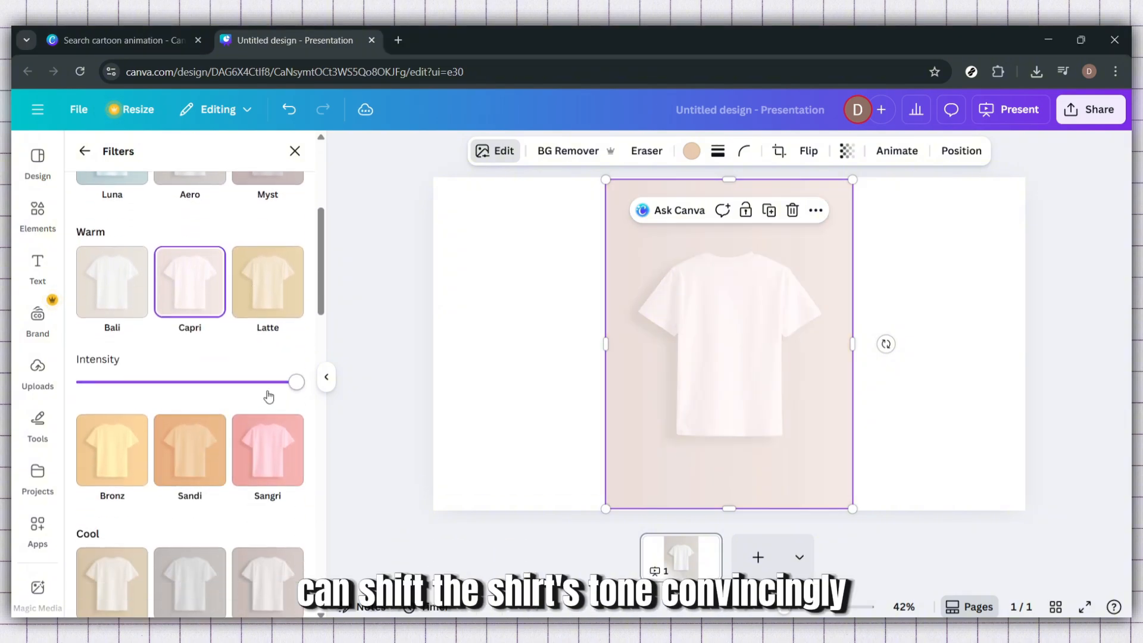
mouse_move(295, 381)
mouse_down()
mouse_move(82, 383)
mouse_move(301, 383)
mouse_up()
click(279, 303)
click(284, 479)
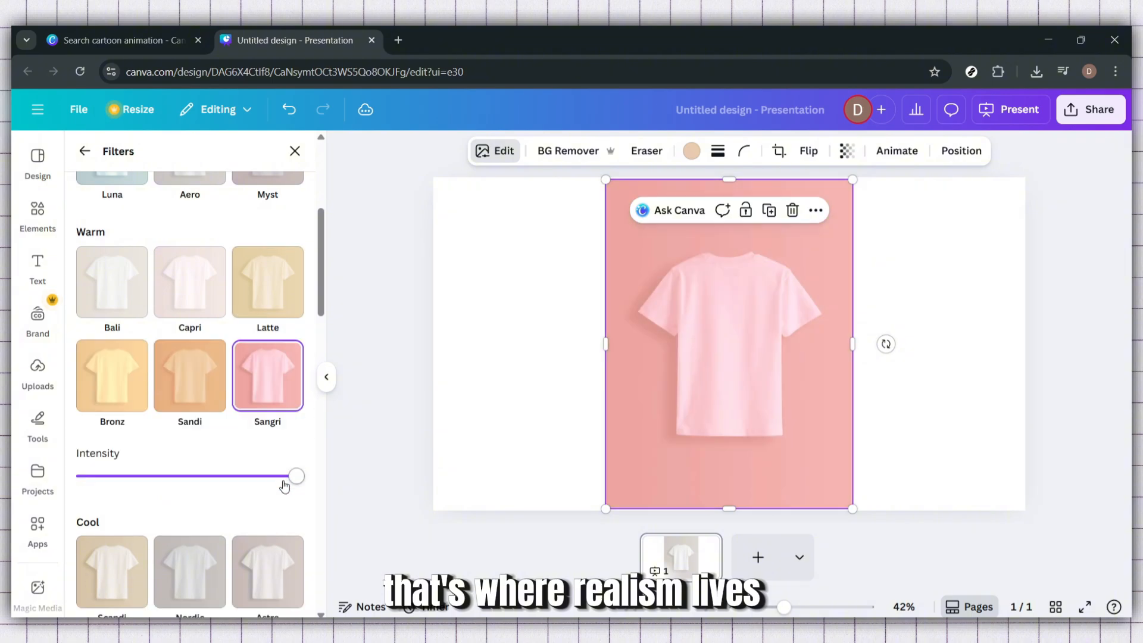
drag(291, 481, 357, 477)
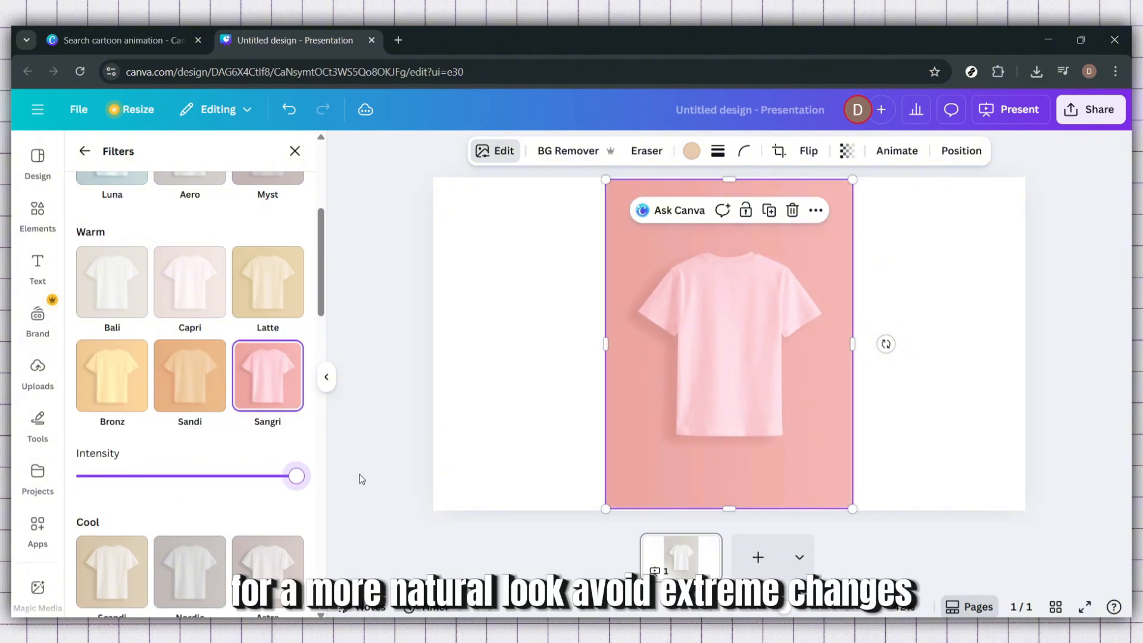
Try the cool filters Polar and Tundra on the T-shirt photo at full intensity
scroll(226, 509, down, 2)
scroll(226, 509, down, 2)
click(190, 446)
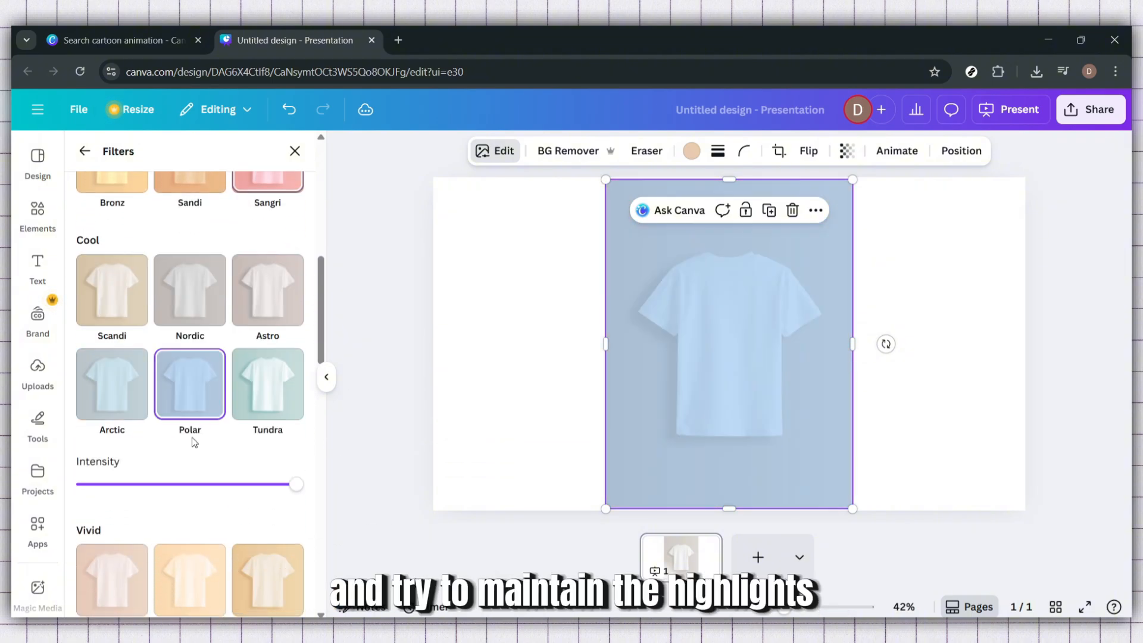
drag(289, 492, 322, 507)
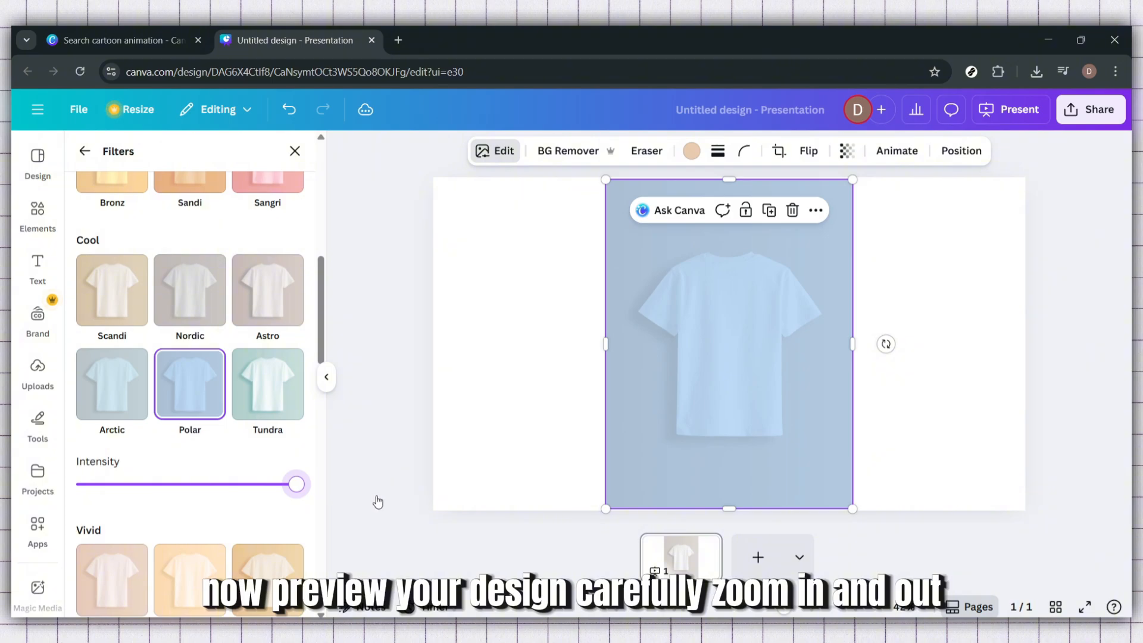
click(256, 408)
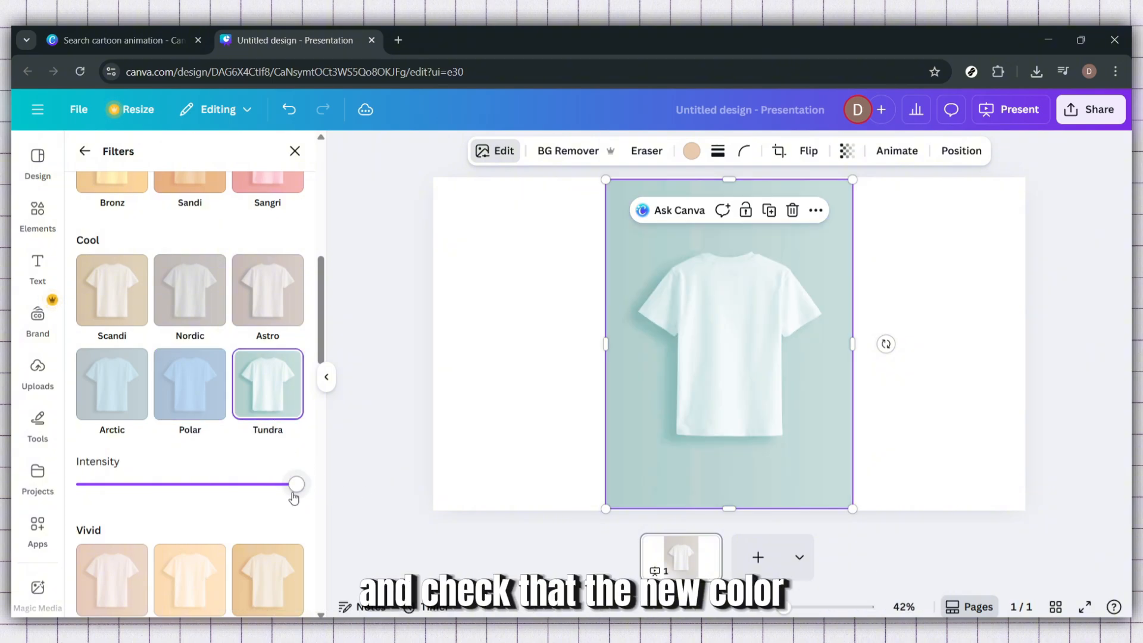
mouse_move(294, 498)
mouse_down()
mouse_move(120, 498)
mouse_move(299, 498)
mouse_up()
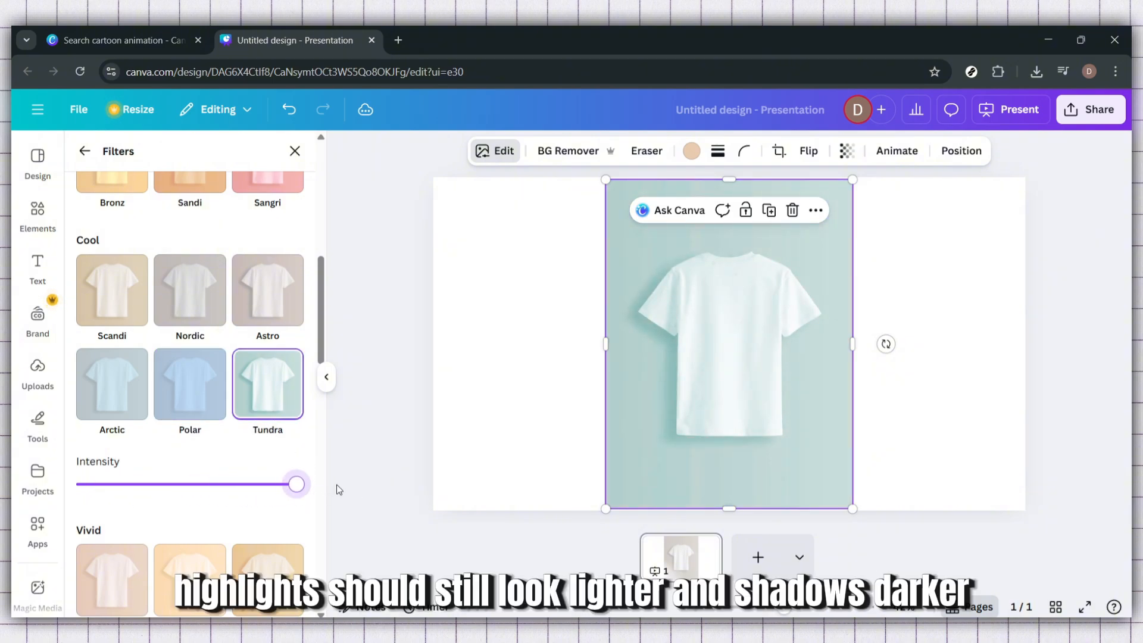
Try a soft filter, and the vintage Retro filter at about half intensity, on the T-shirt photo
scroll(250, 536, down, 7)
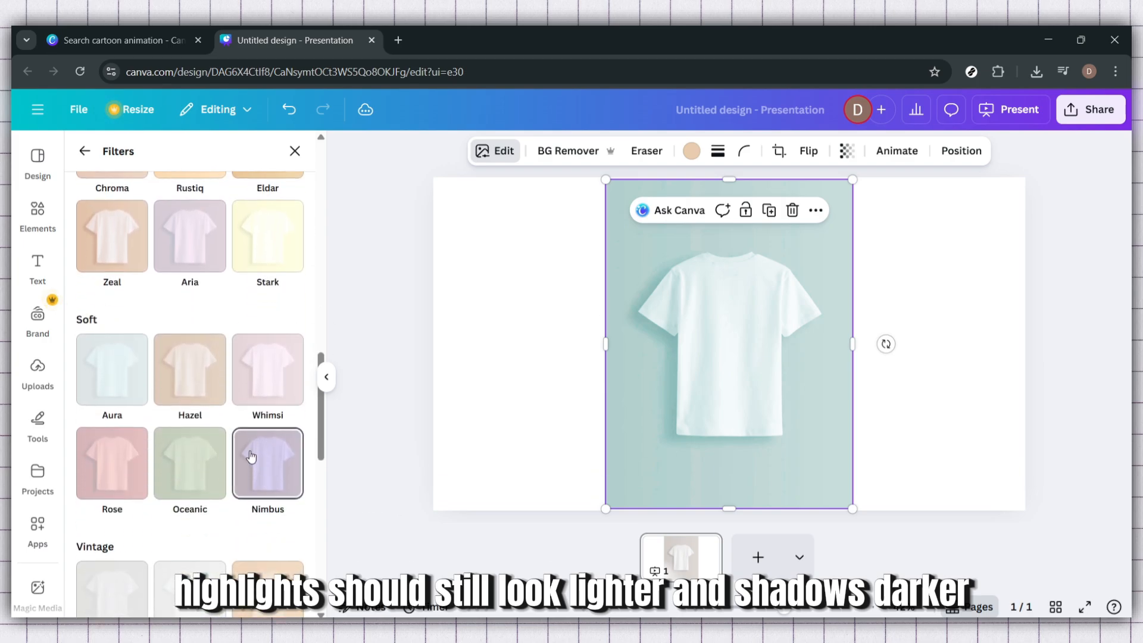
click(217, 386)
drag(264, 476, 218, 490)
scroll(294, 470, down, 4)
click(266, 388)
click(250, 555)
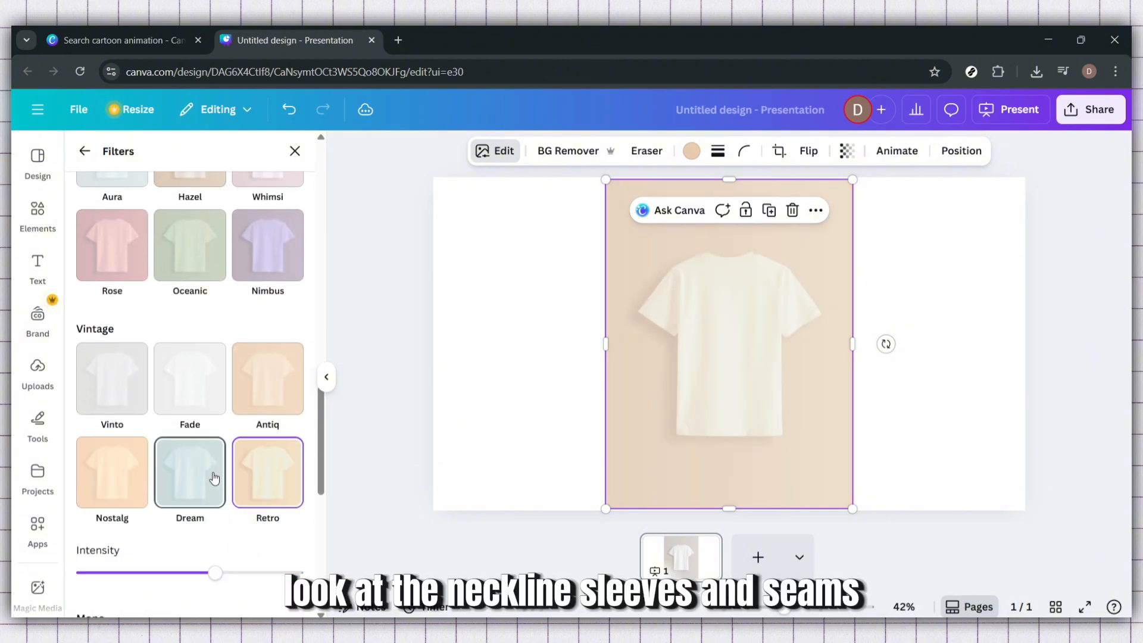
scroll(218, 544, down, 5)
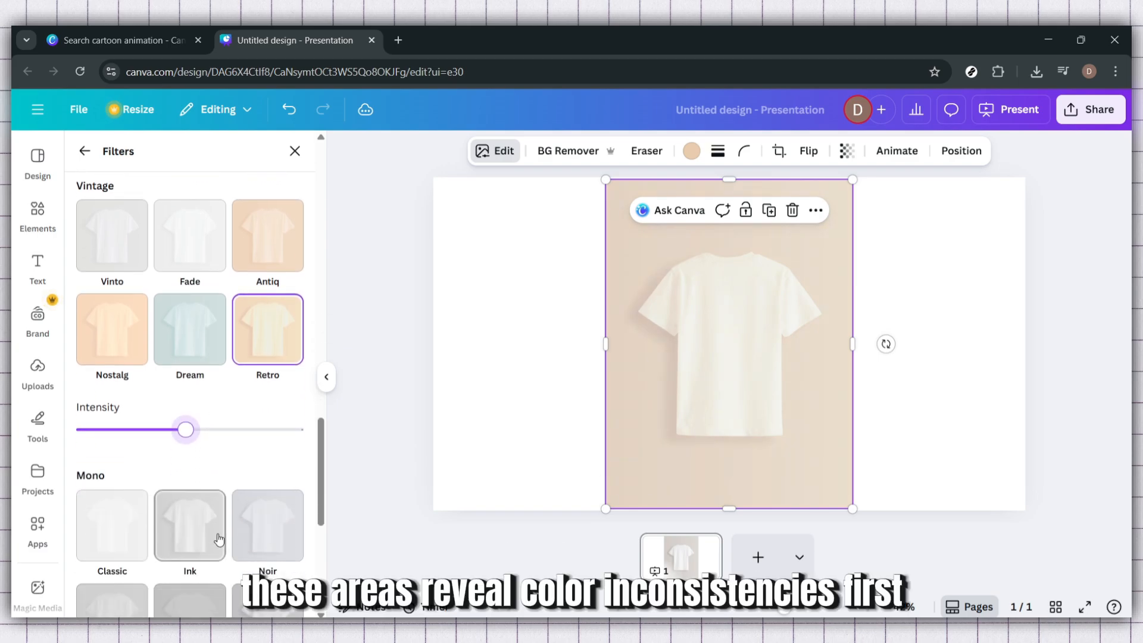
Try the X-Pro + and X-Pro - color pop filters on the T-shirt photo, with X-Pro - at reduced intensity
scroll(243, 510, down, 4)
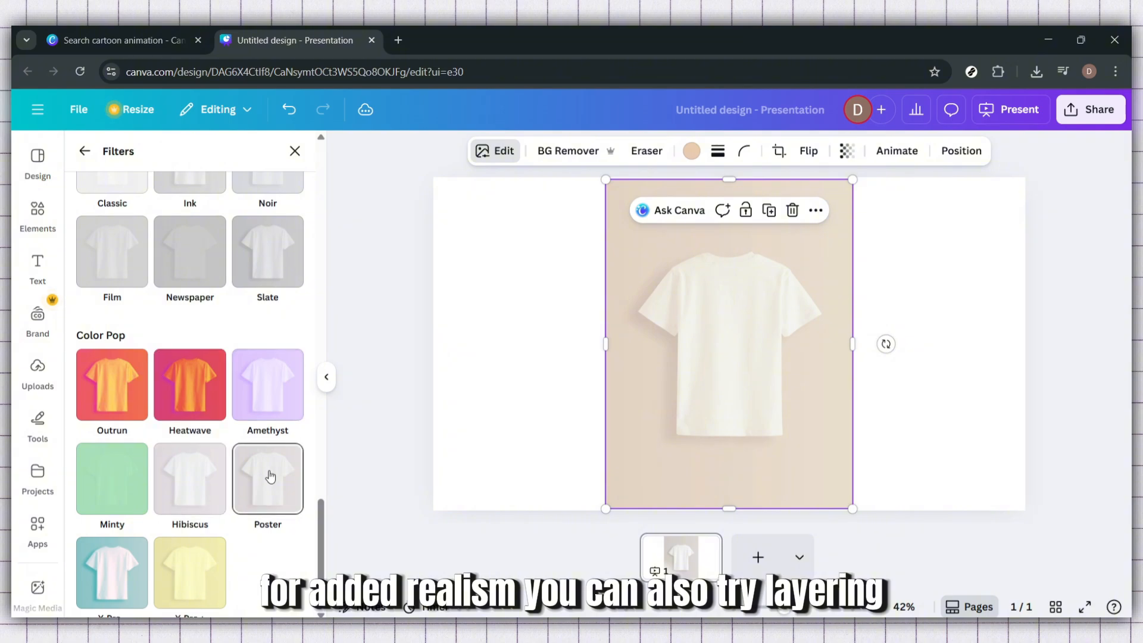
click(184, 585)
click(111, 572)
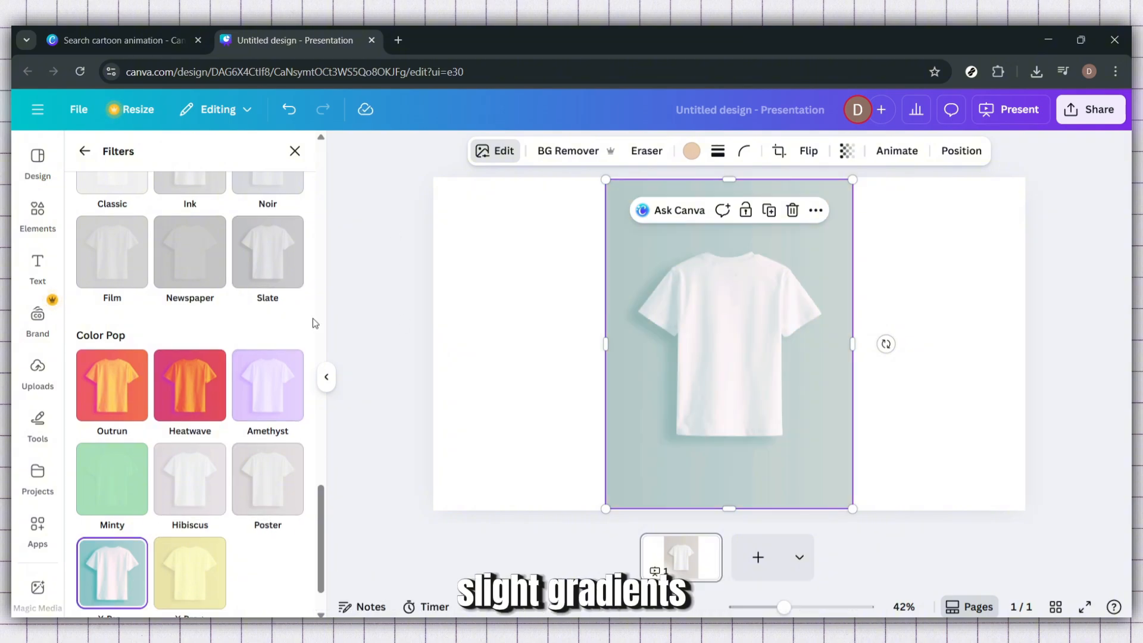
scroll(204, 381, up, 1)
scroll(204, 382, down, 3)
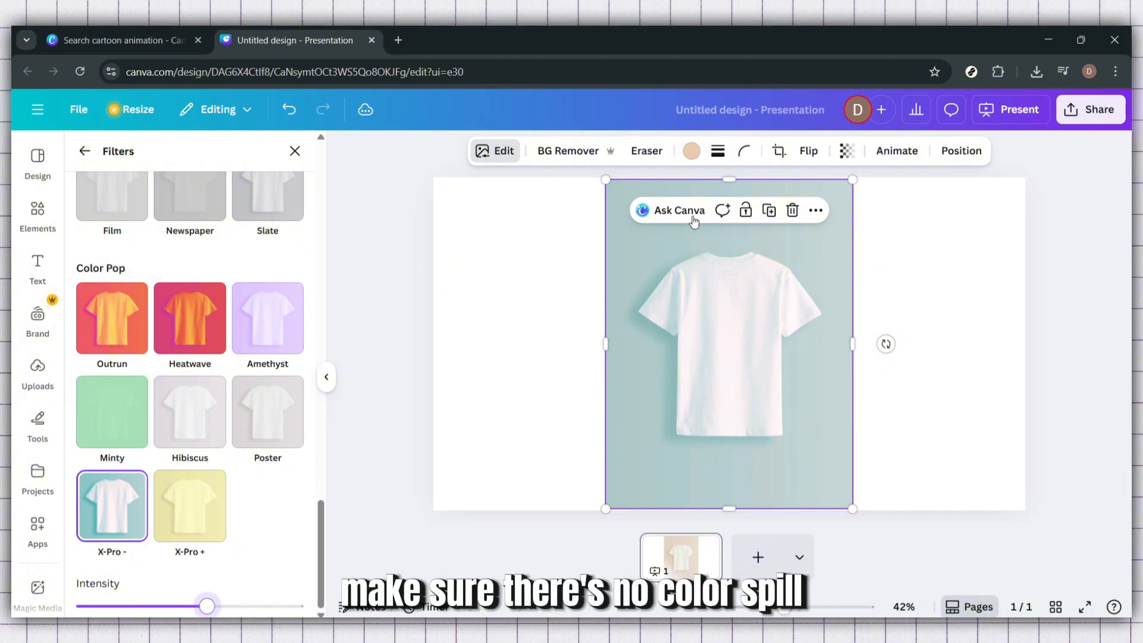
Remove the background from the T-shirt photo and raise the X-Pro - filter intensity
click(568, 150)
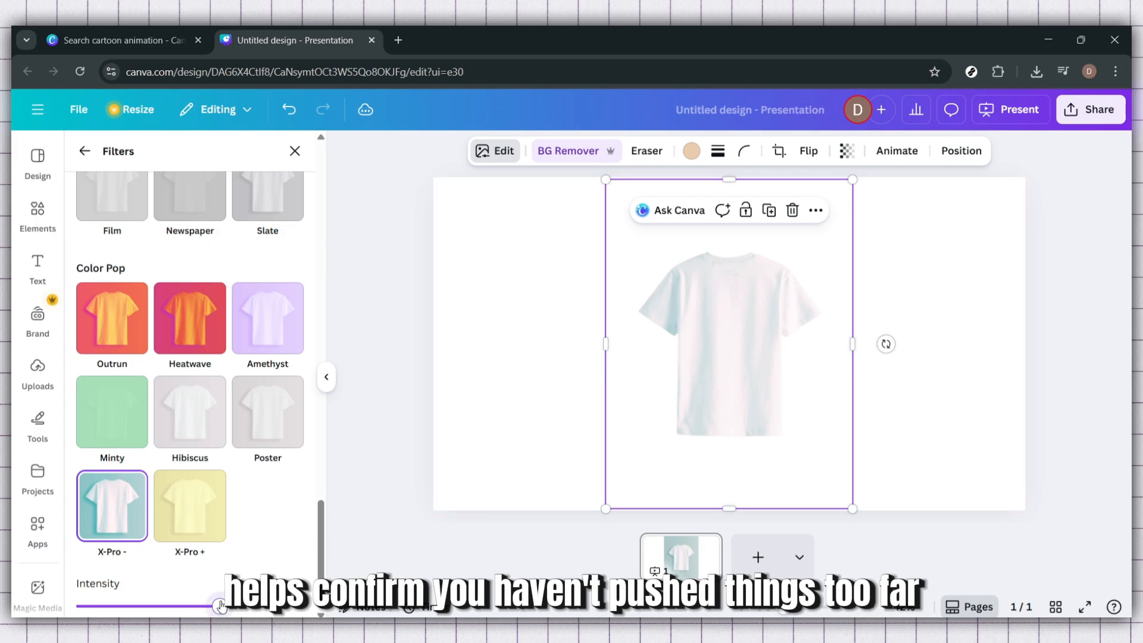
drag(221, 606, 319, 608)
Try the Heatwave, Outrun and Slate filters on the isolated T-shirt
click(190, 318)
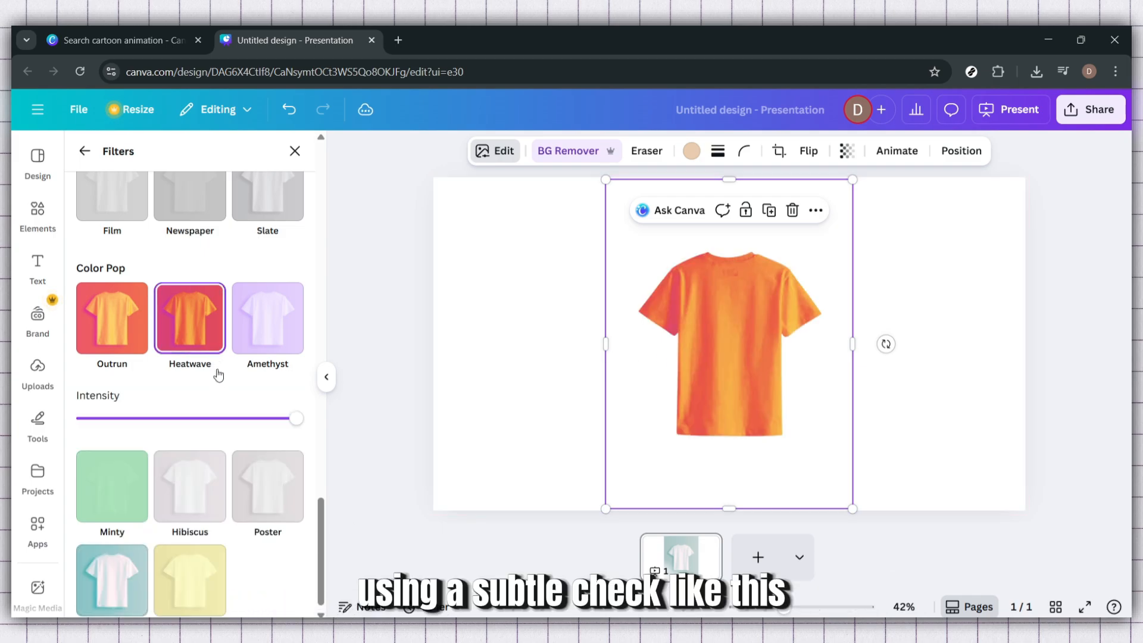
scroll(179, 405, up, 2)
scroll(164, 388, up, 1)
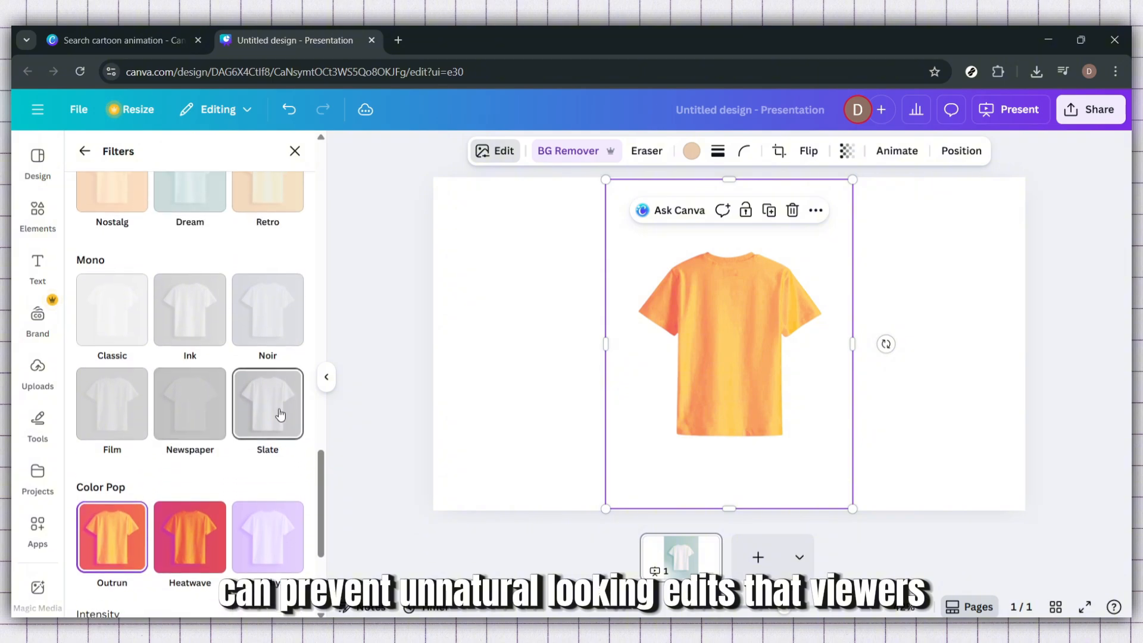
click(277, 411)
drag(253, 504, 297, 497)
click(303, 505)
Apply the vintage Nostalg filter to the isolated T-shirt at full intensity
scroll(187, 357, up, 3)
click(268, 395)
click(119, 398)
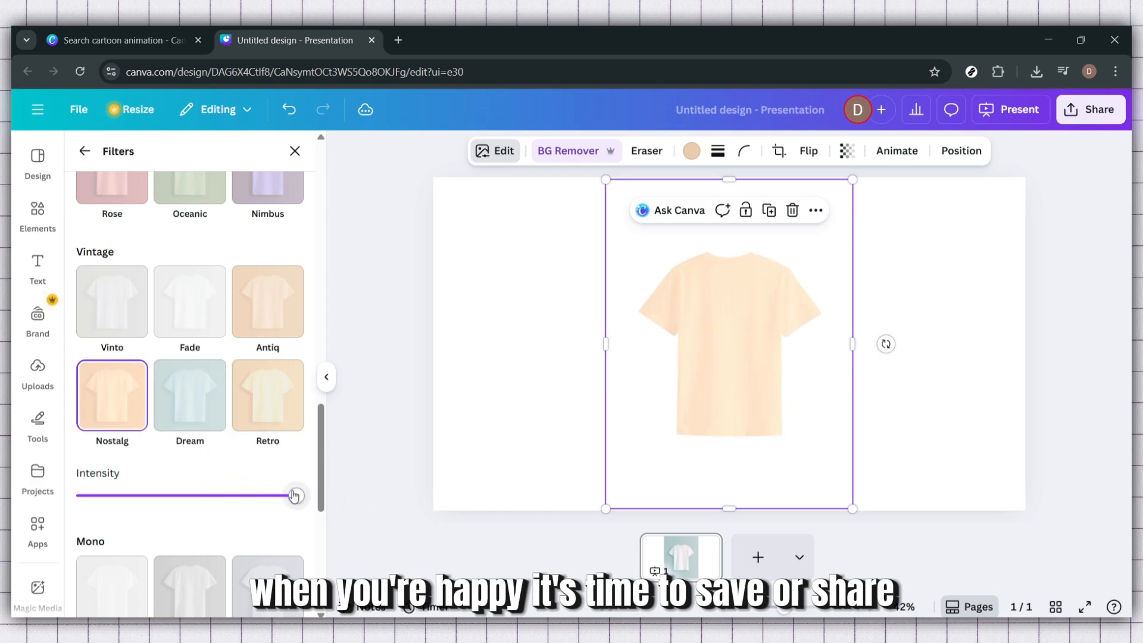
Try the soft Nimbus filter at full intensity, and the Rose and Hazel filters, on the isolated T-shirt
scroll(258, 446, up, 4)
click(250, 393)
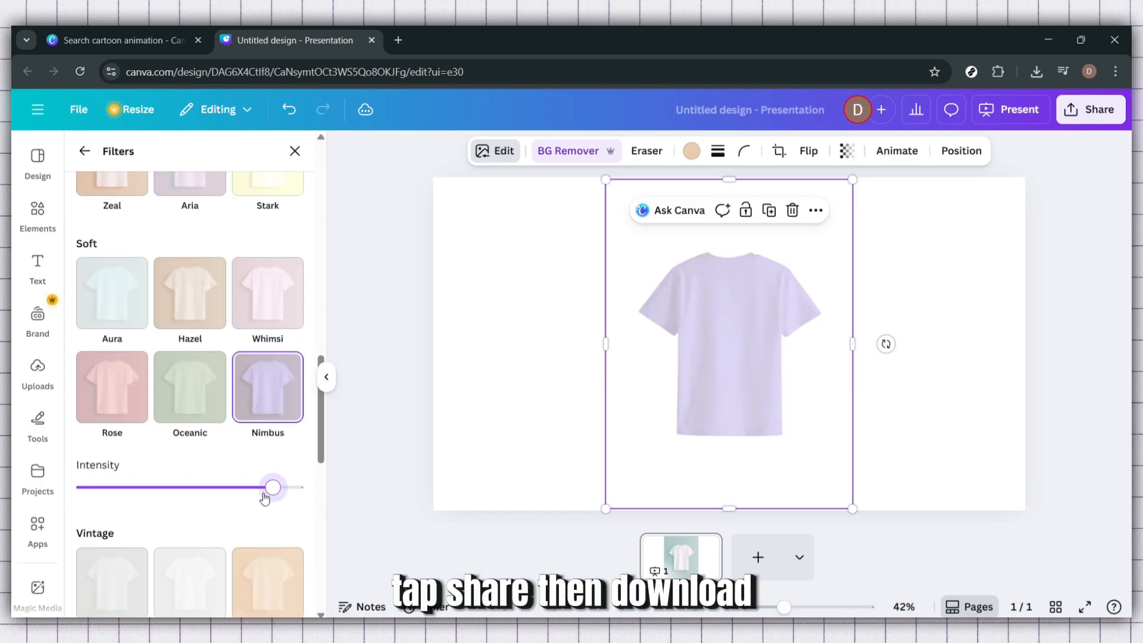
drag(264, 498, 351, 507)
click(115, 400)
click(217, 306)
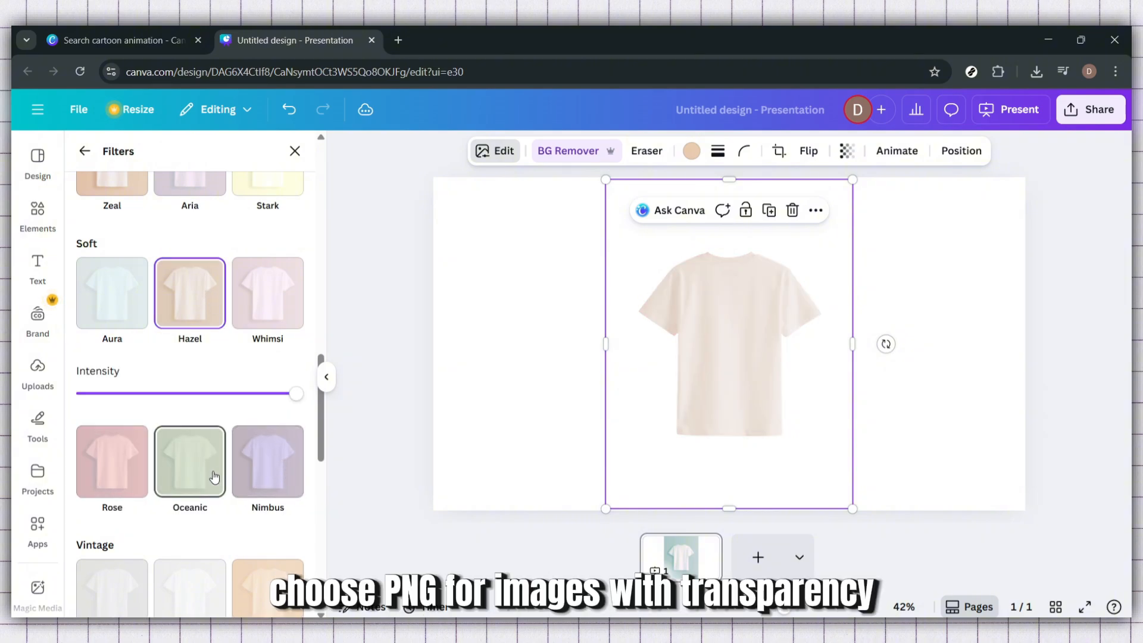
Apply the soft Whimsi filter to the isolated T-shirt at full intensity
mouse_move(291, 406)
mouse_down()
mouse_move(199, 395)
mouse_move(298, 394)
mouse_up()
click(285, 294)
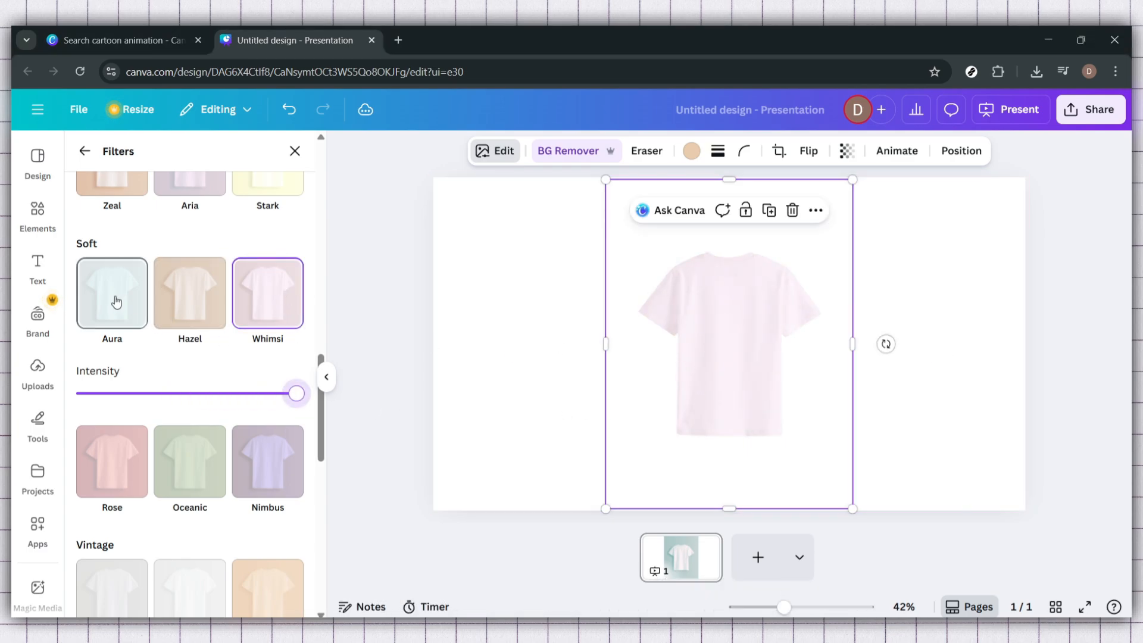
Open the design's download options and choose PNG as the file type
click(1090, 109)
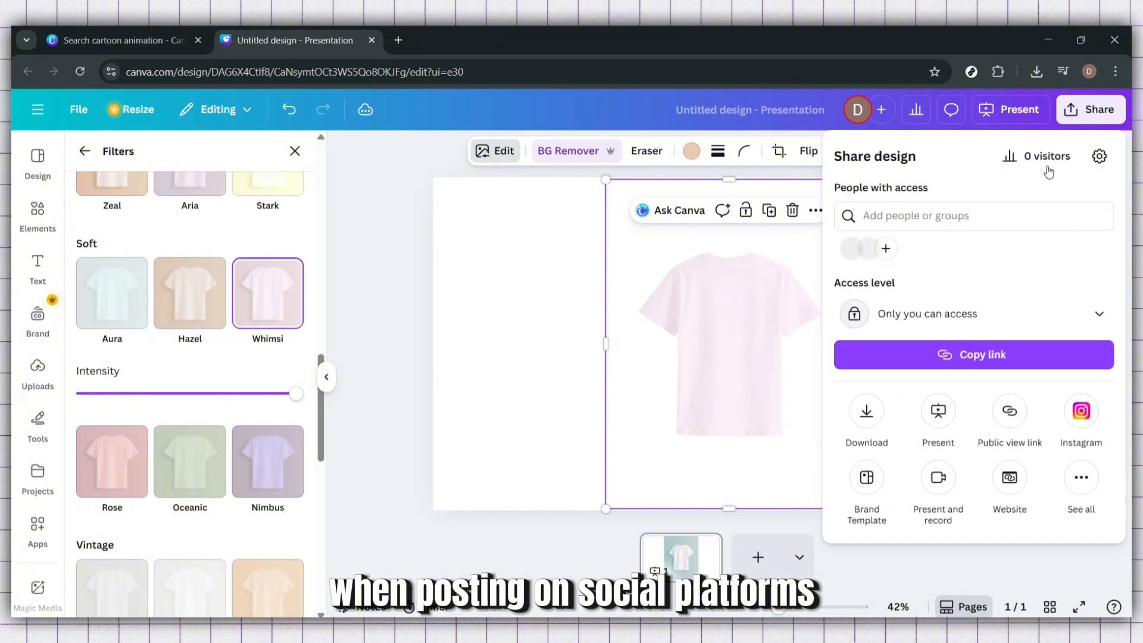
click(866, 412)
click(928, 215)
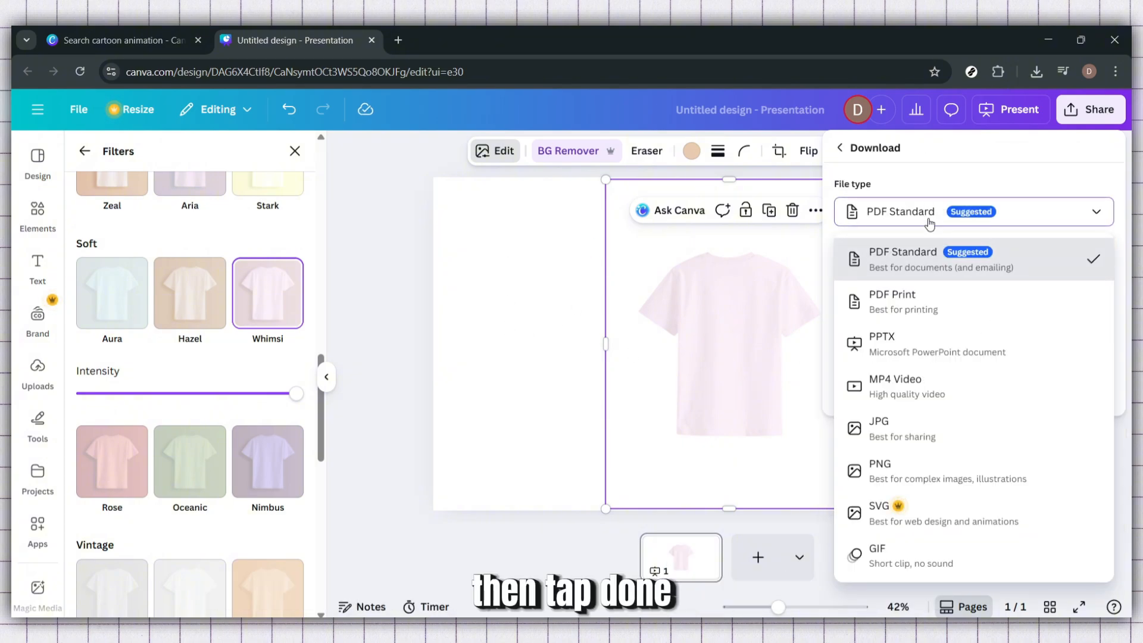
click(904, 474)
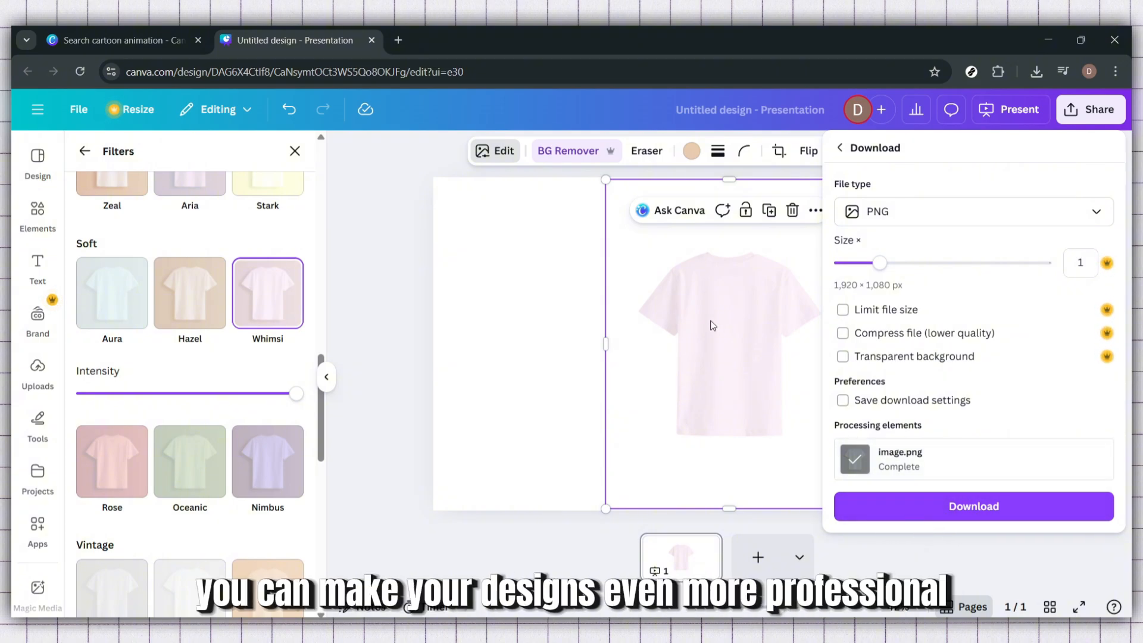
Reopen the download options for the design
click(1087, 122)
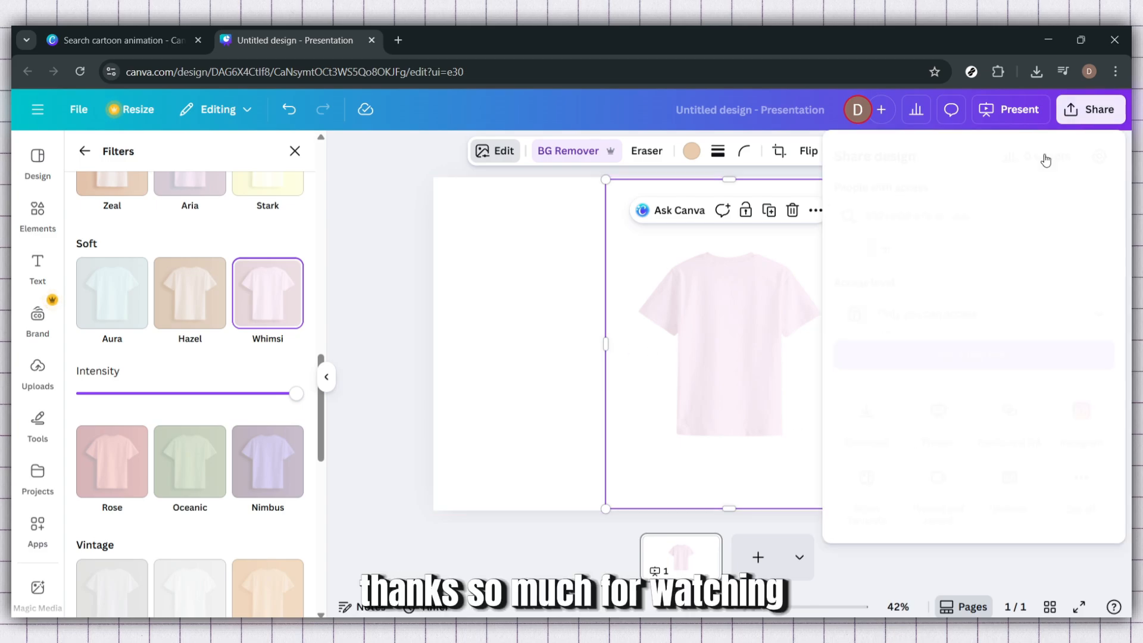
click(866, 410)
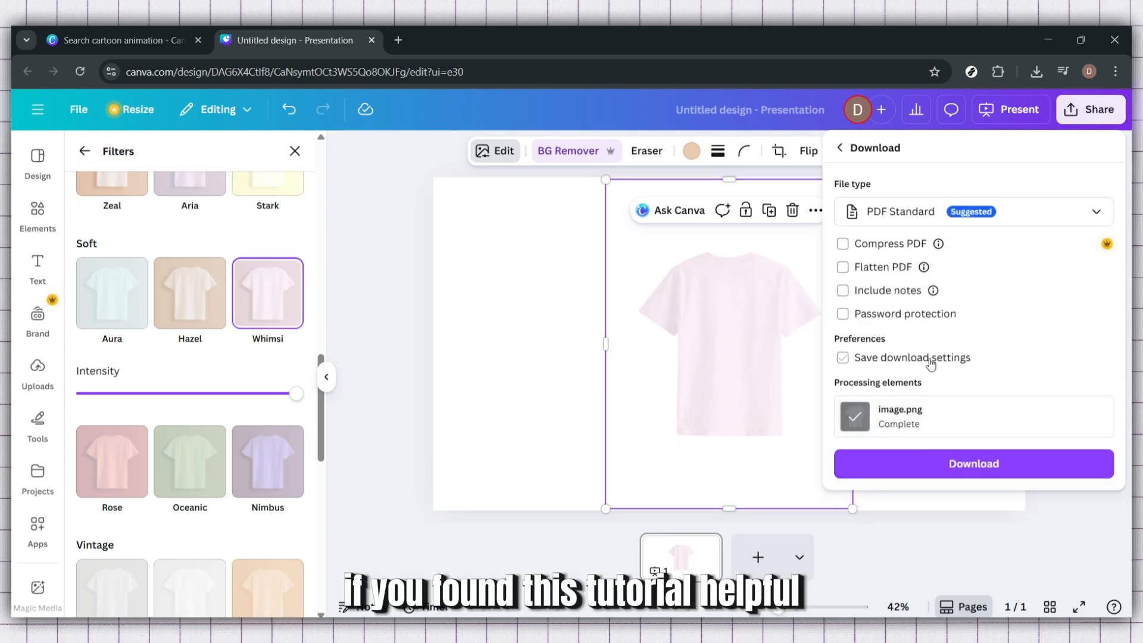